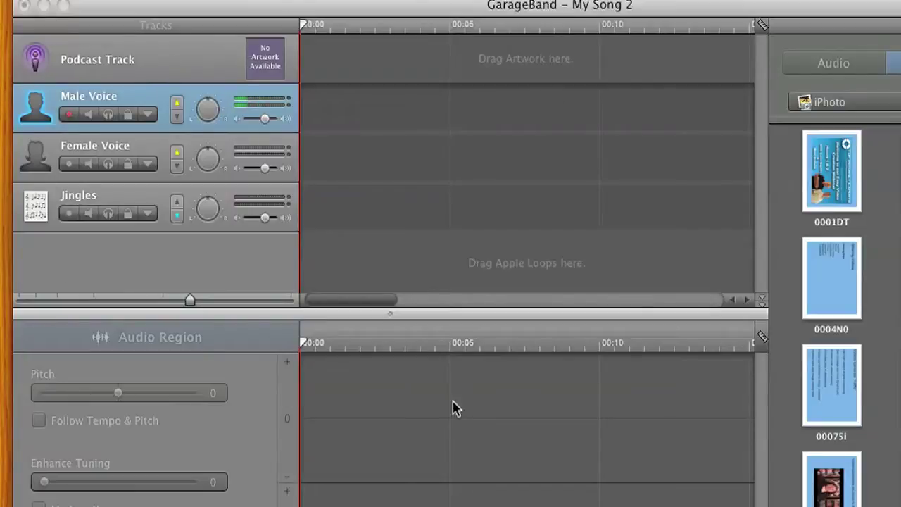
Record a roughly six-second clip on the Male Voice track and play it back from the start.
{"action": "key", "text": "r"}
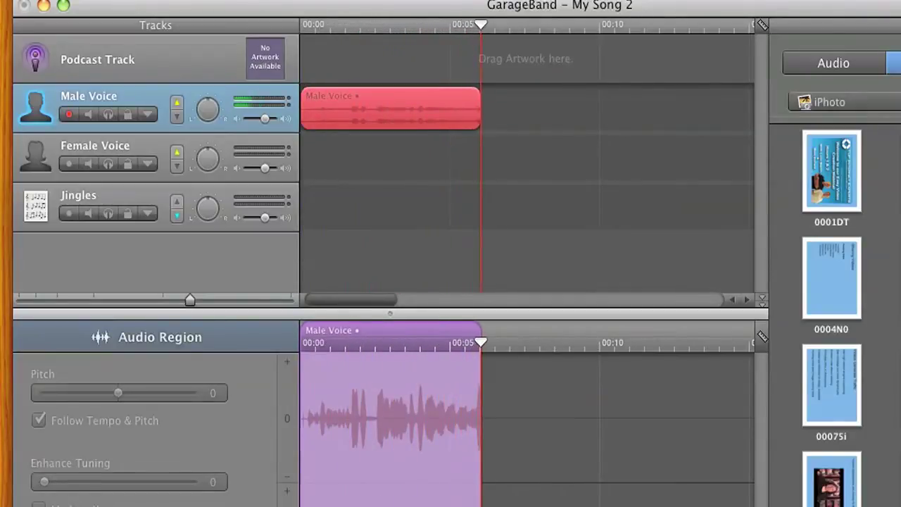
{"action": "key", "text": "r"}
{"action": "left_click_drag", "start_coordinate": [501, 26], "coordinate": [302, 27]}
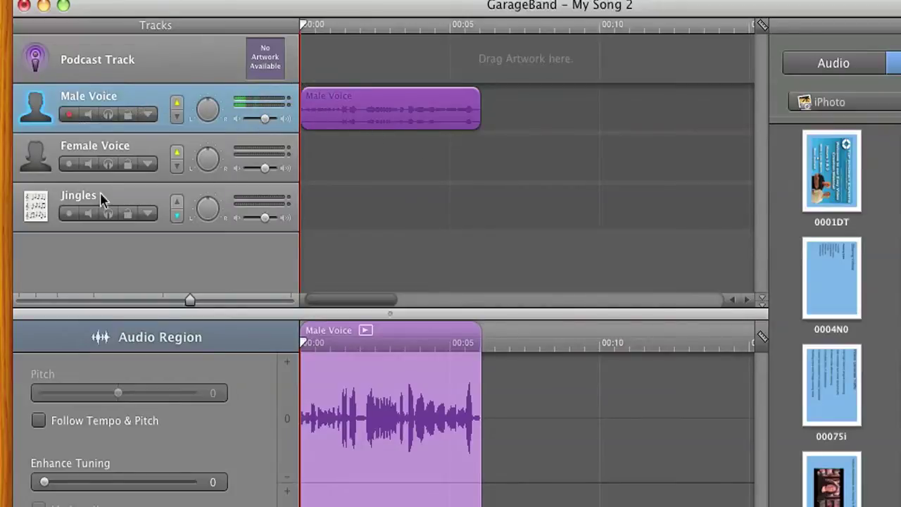
{"action": "key", "text": "space"}
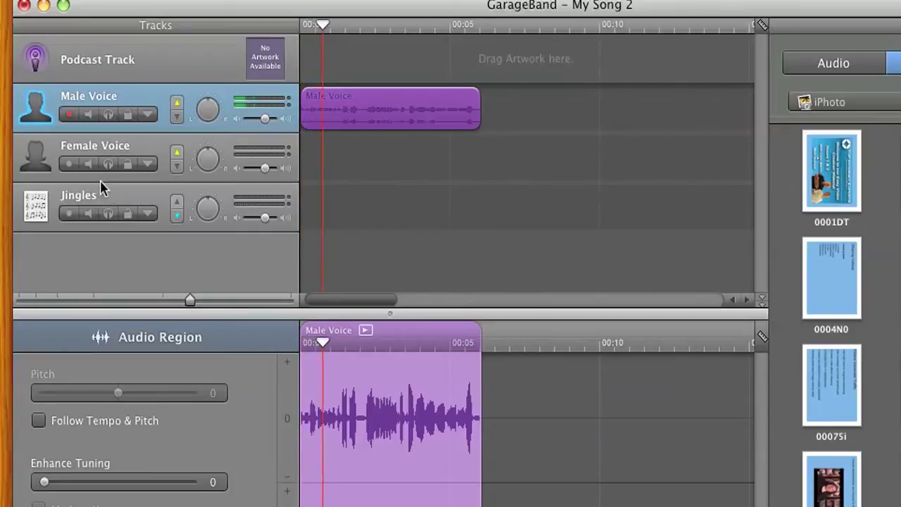
{"action": "left_click", "coordinate": [344, 343]}
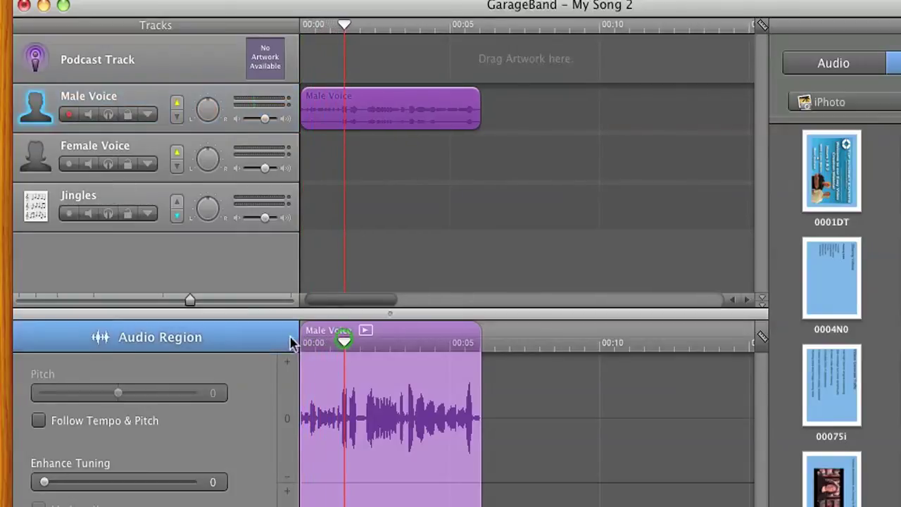
{"action": "key", "text": "Return"}
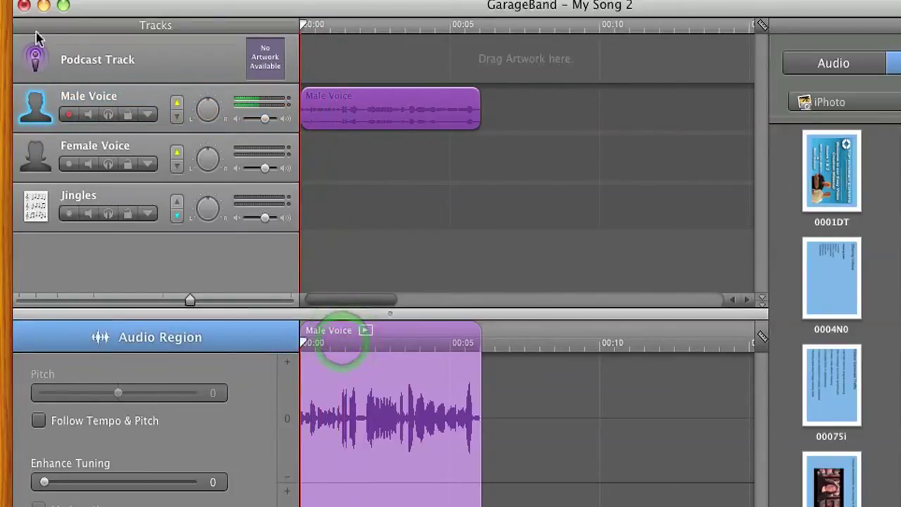
Add a podcast marker at 00:00:00.687 on the Podcast Track in the markers editor.
{"action": "left_click", "coordinate": [176, 67]}
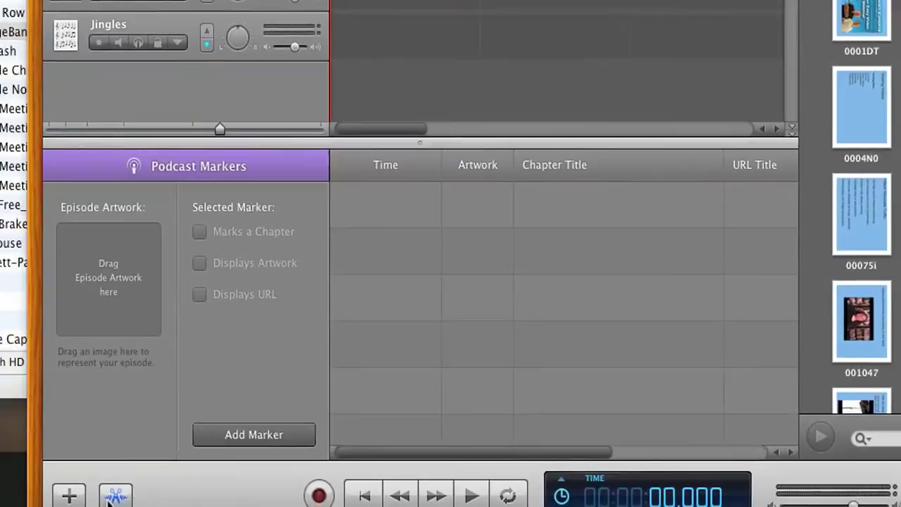
{"action": "left_click", "coordinate": [113, 496]}
{"action": "left_click", "coordinate": [115, 495]}
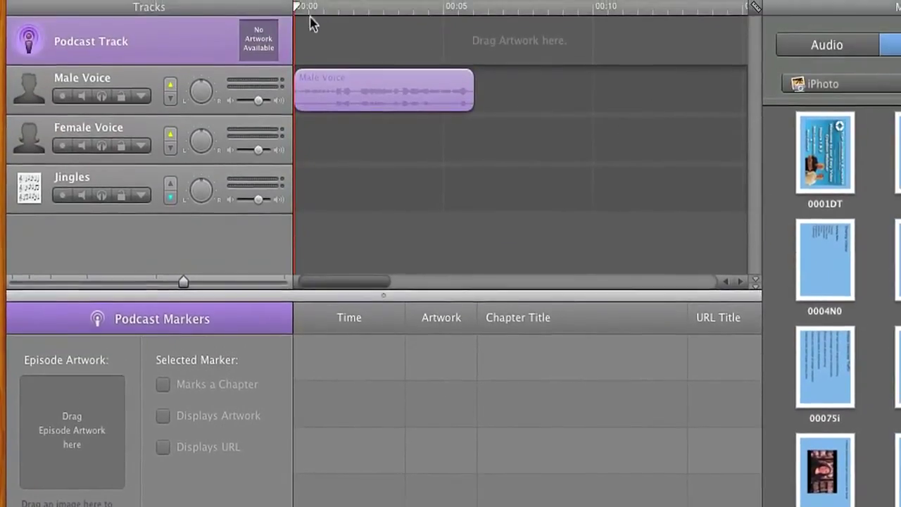
{"action": "left_click", "coordinate": [315, 10]}
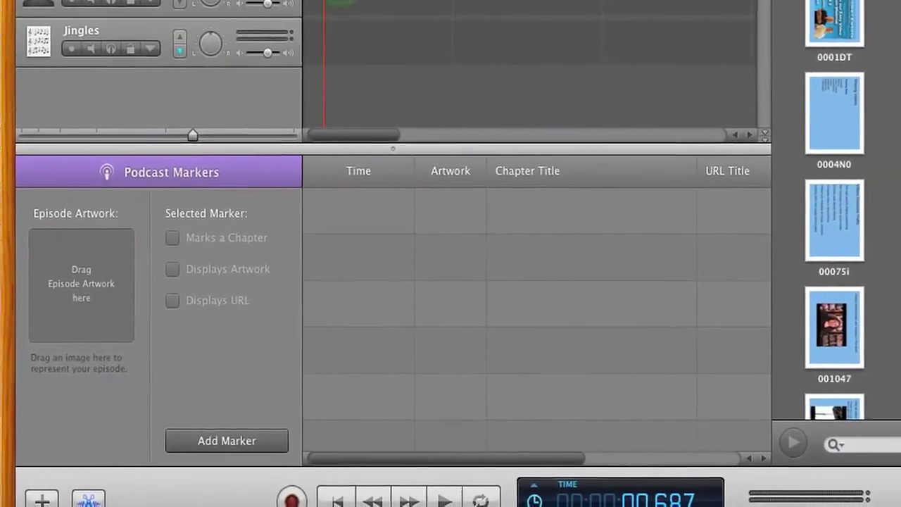
{"action": "left_click", "coordinate": [210, 444]}
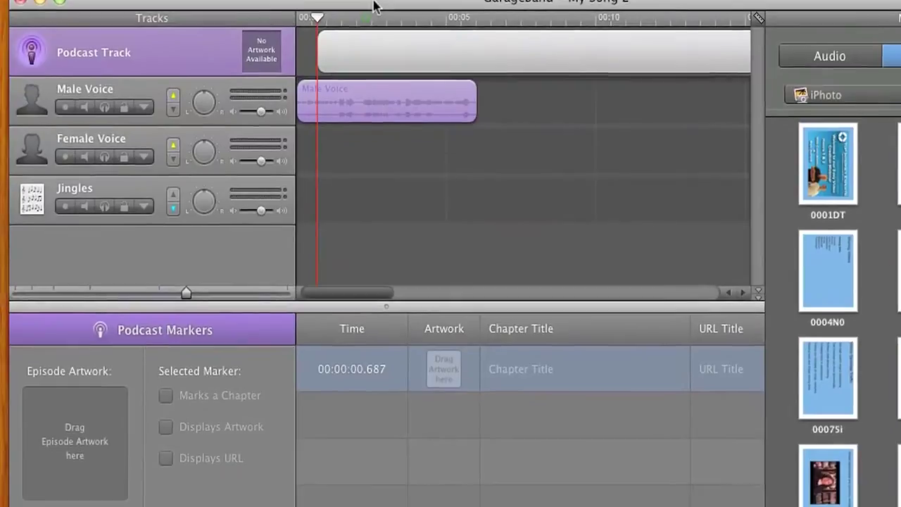
Give the 00:00:00.687 marker the chapter title '1', then start playback.
{"action": "left_click", "coordinate": [366, 48]}
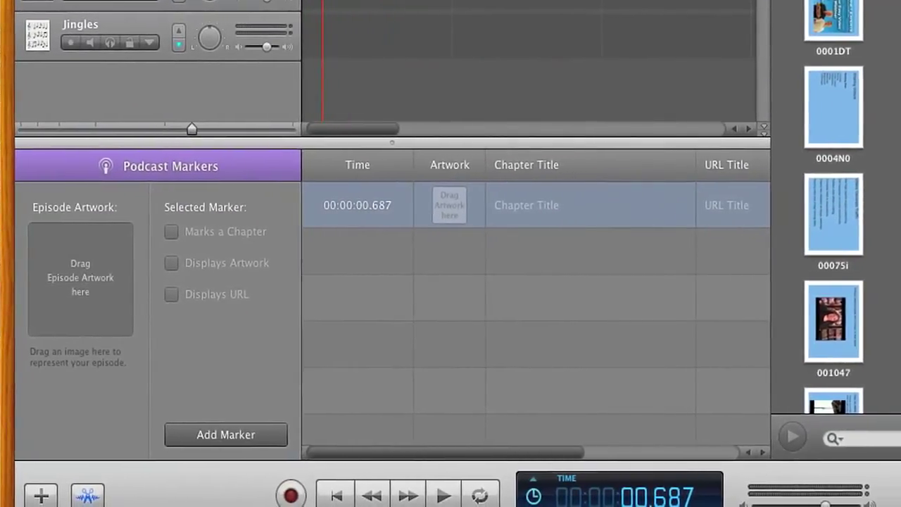
{"action": "left_click", "coordinate": [359, 211]}
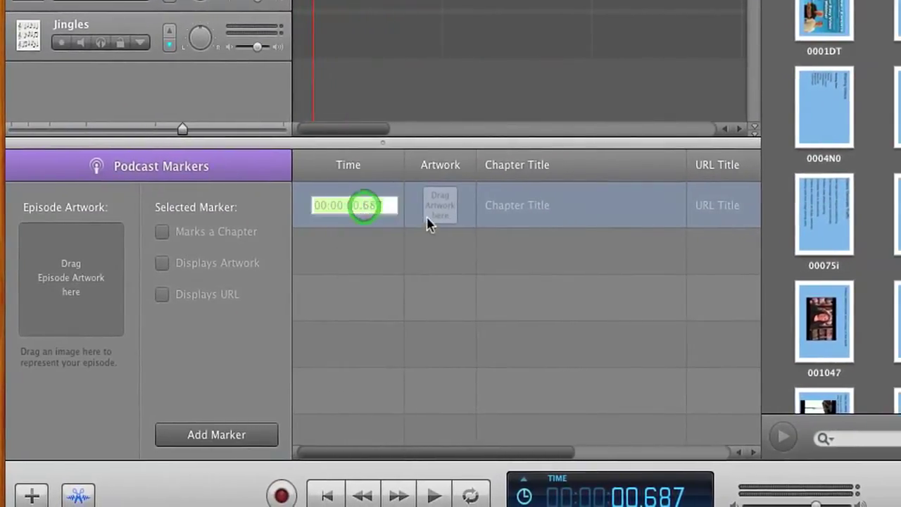
{"action": "left_click", "coordinate": [516, 211]}
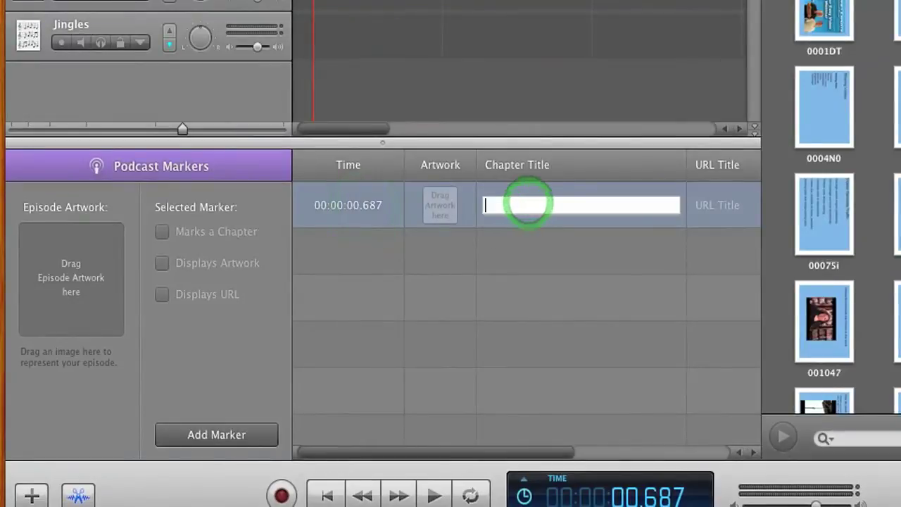
{"action": "type", "text": "1"}
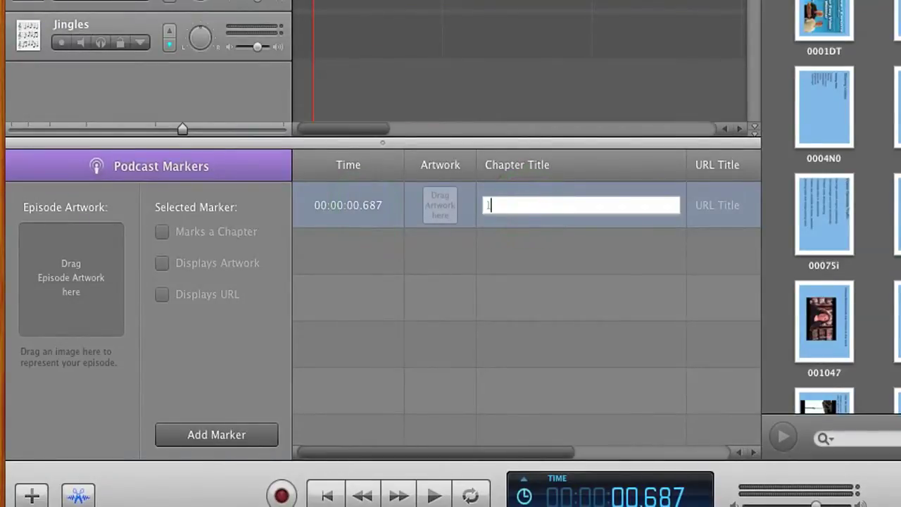
{"action": "scroll", "coordinate": [425, 463], "scroll_direction": "right", "scroll_amount": 5}
{"action": "left_click", "coordinate": [426, 455]}
{"action": "left_click", "coordinate": [377, 328]}
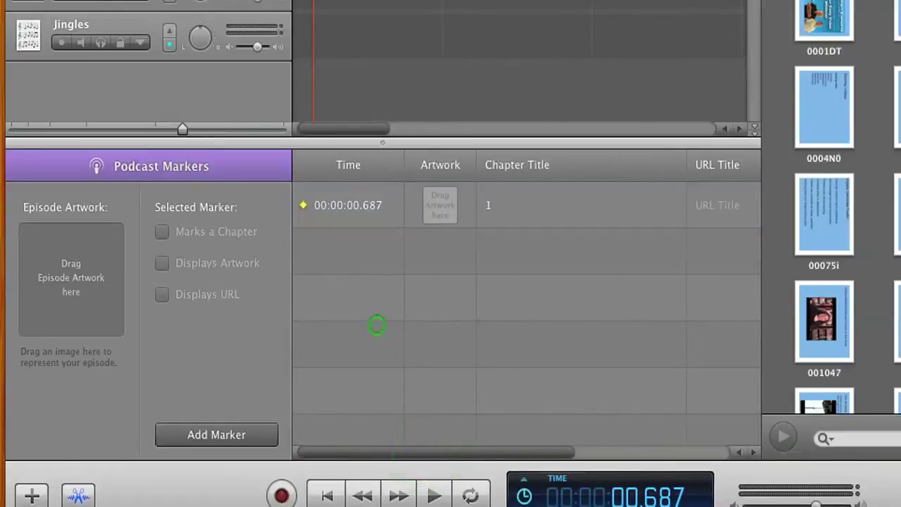
{"action": "key", "text": "space"}
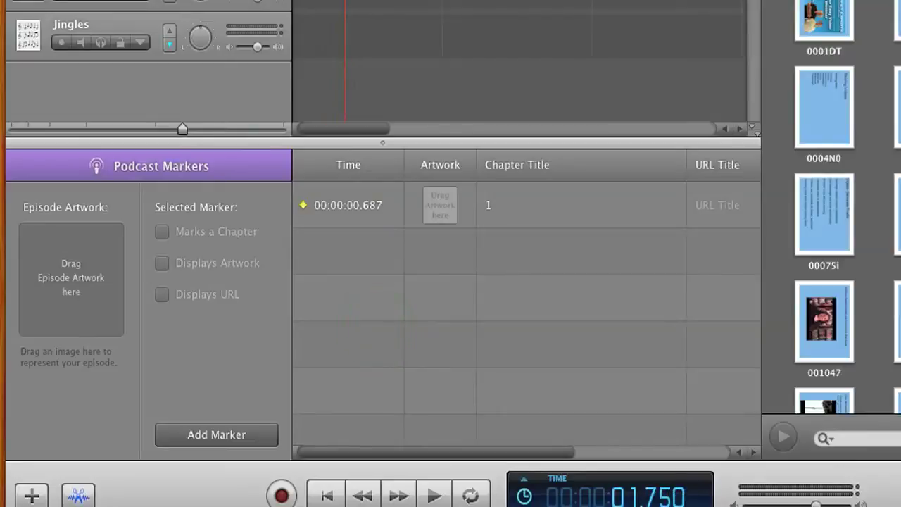
Flag the first marker as a chapter and add a second marker at 00:00:03.254.
{"action": "left_click", "coordinate": [577, 205]}
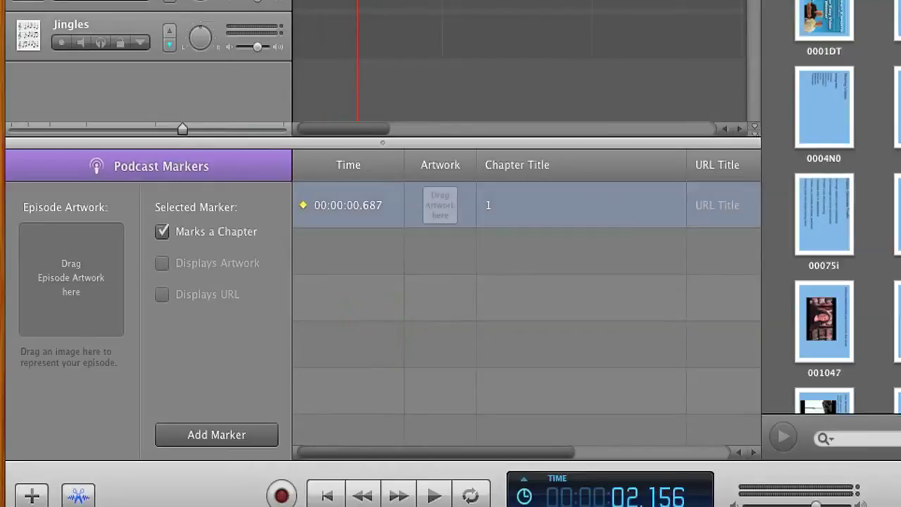
{"action": "left_click", "coordinate": [190, 436]}
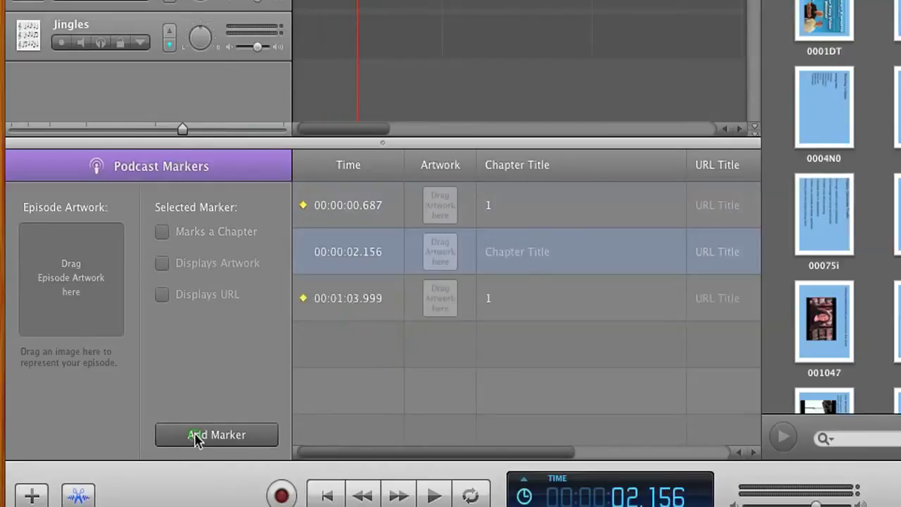
{"action": "left_click", "coordinate": [326, 260]}
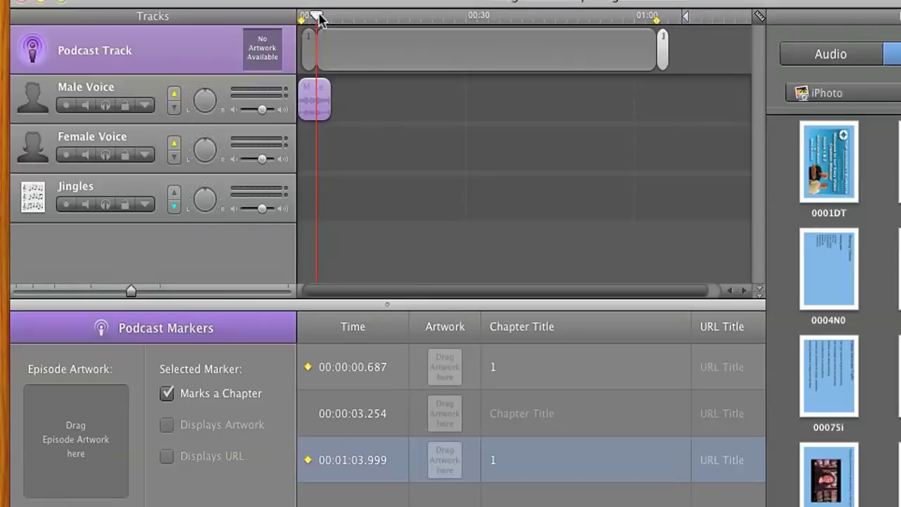
{"action": "left_click_drag", "start_coordinate": [316, 18], "coordinate": [657, 19]}
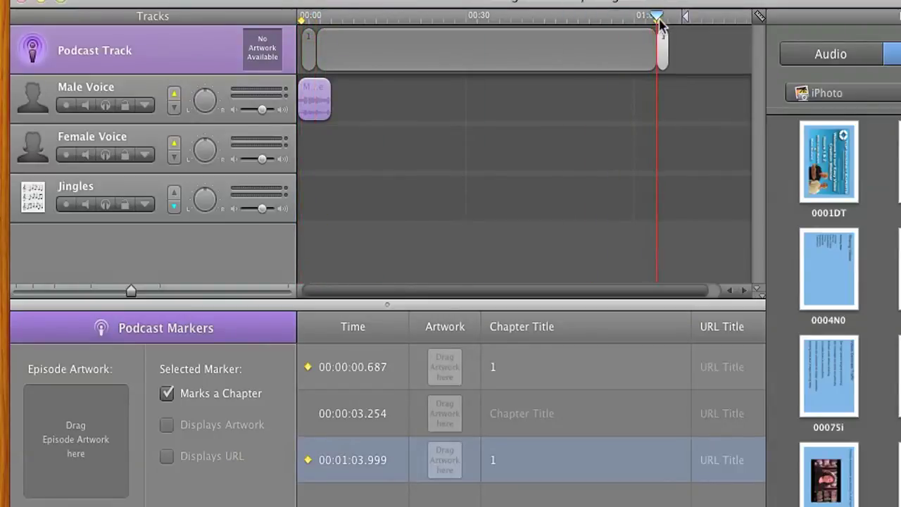
Delete the stray marker at 00:01:03.999, keeping the 00:00:03.254 marker.
{"action": "left_click", "coordinate": [378, 483]}
{"action": "key", "text": "Delete"}
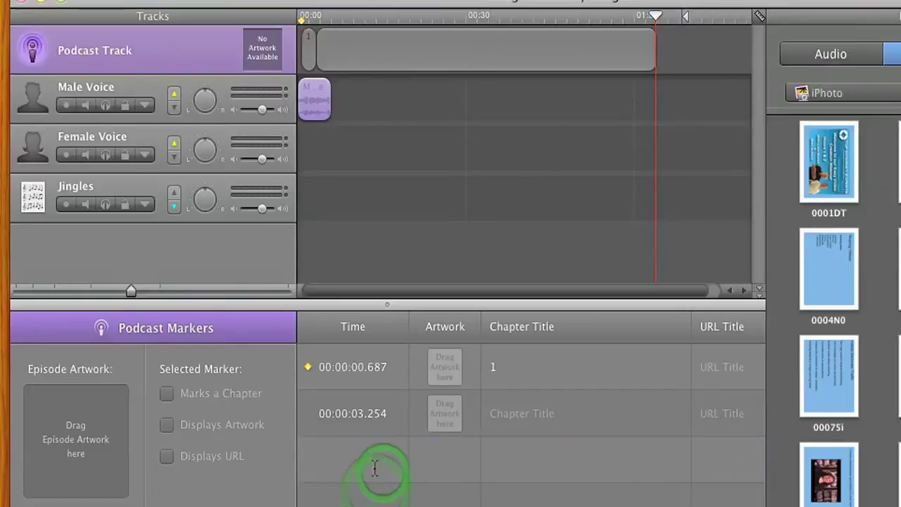
{"action": "left_click", "coordinate": [654, 47]}
{"action": "left_click_drag", "start_coordinate": [649, 23], "coordinate": [416, 26]}
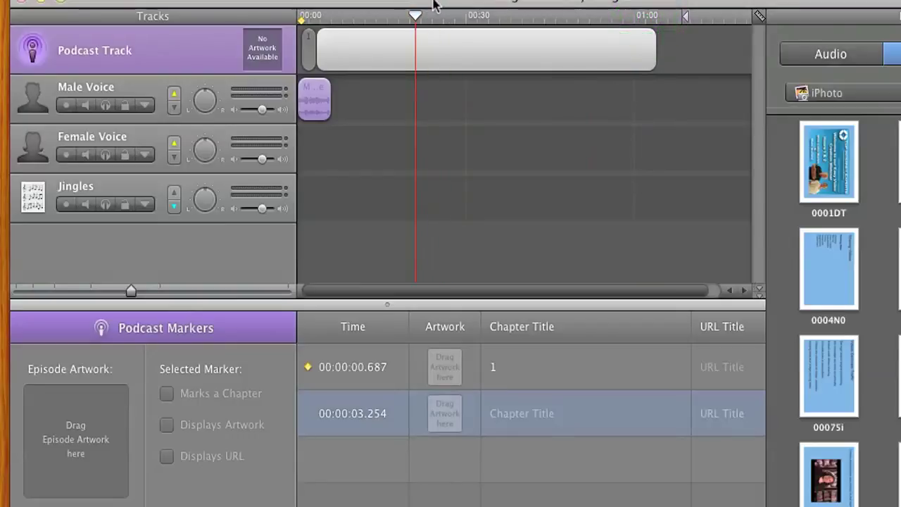
Zoom the timeline and add a third chapter marker at 00:00:05.000.
{"action": "left_click", "coordinate": [422, 27]}
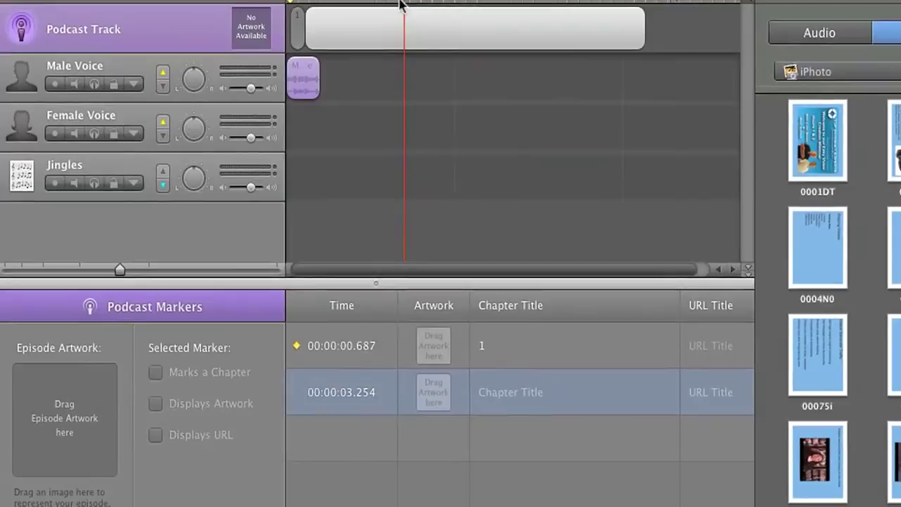
{"action": "left_click_drag", "start_coordinate": [405, 4], "coordinate": [358, 3]}
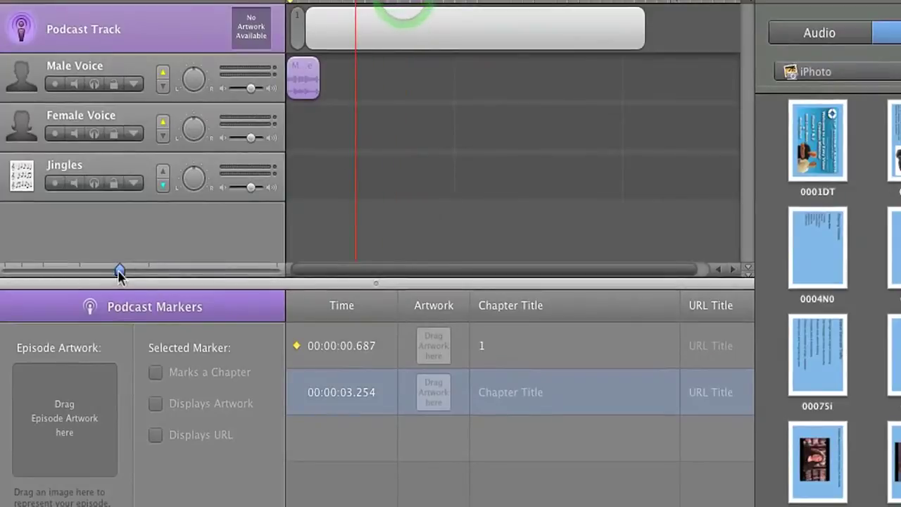
{"action": "left_click_drag", "start_coordinate": [118, 270], "coordinate": [166, 273]}
{"action": "left_click_drag", "start_coordinate": [483, 269], "coordinate": [296, 276]}
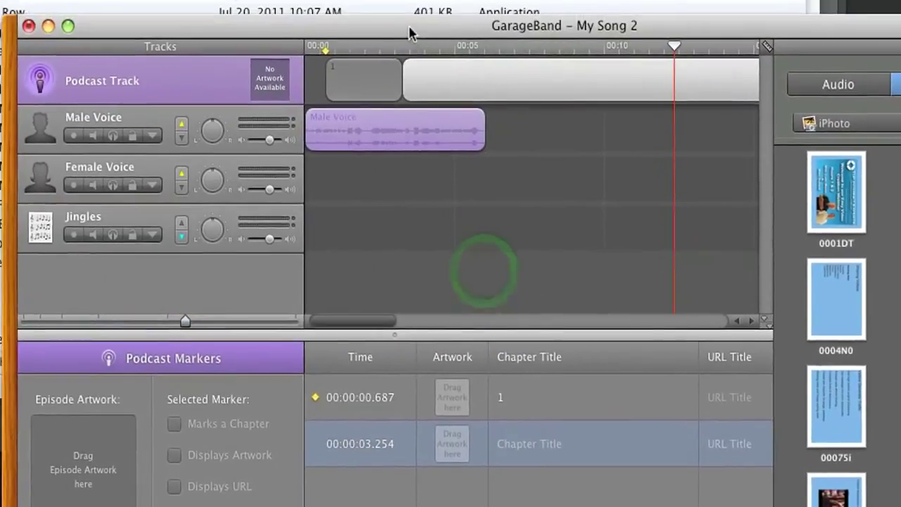
{"action": "left_click_drag", "start_coordinate": [354, 0], "coordinate": [429, 2]}
{"action": "left_click_drag", "start_coordinate": [448, 51], "coordinate": [455, 49]}
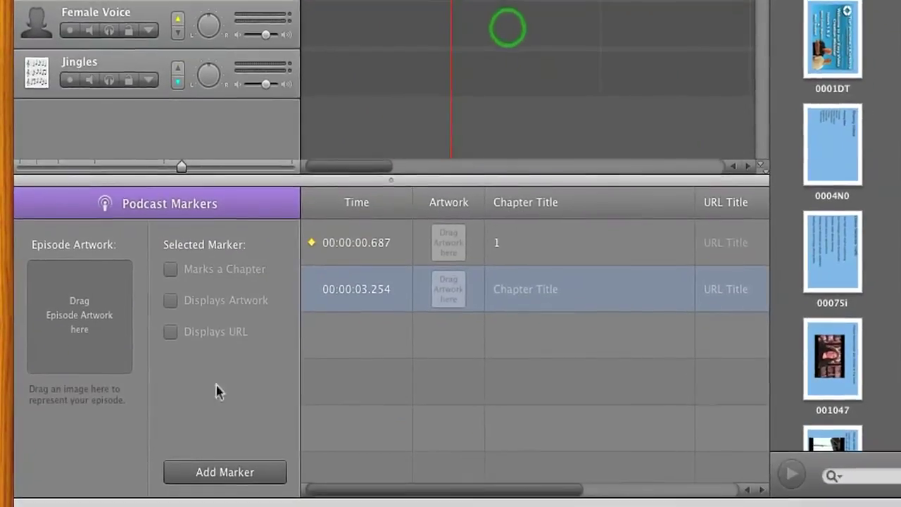
{"action": "left_click", "coordinate": [222, 472]}
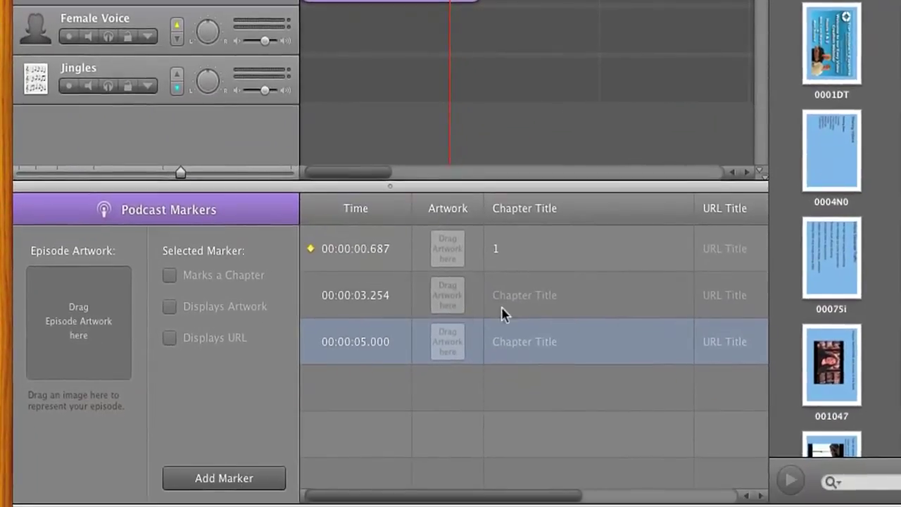
Title the second and third chapter markers '2' and '3'.
{"action": "double_click", "coordinate": [515, 299]}
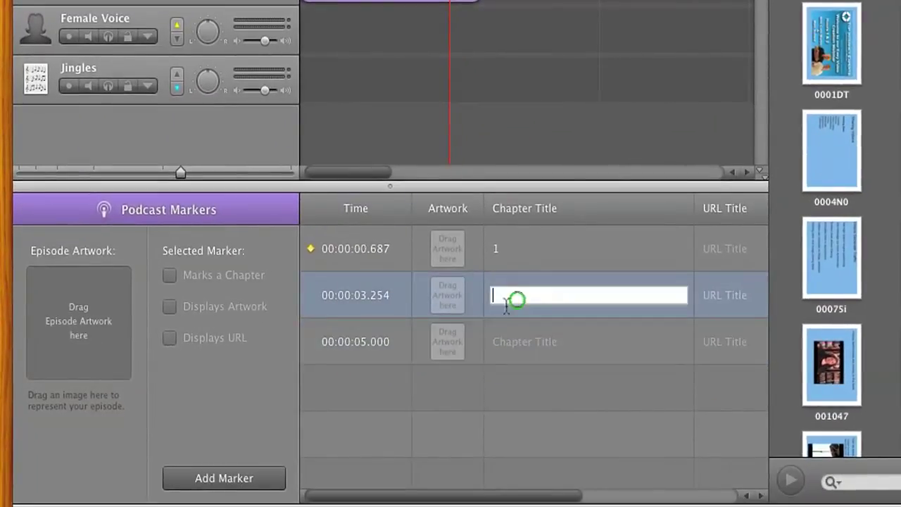
{"action": "type", "text": "2"}
{"action": "double_click", "coordinate": [520, 344]}
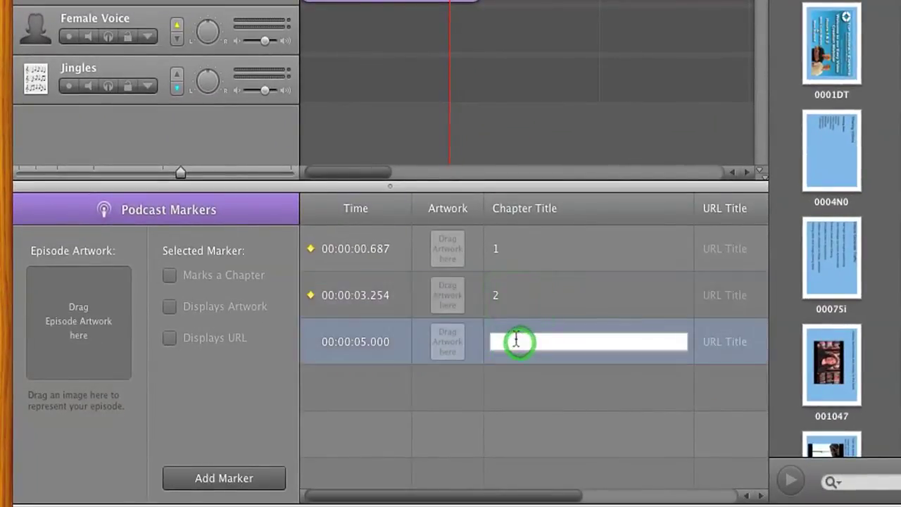
{"action": "type", "text": "3"}
{"action": "left_click", "coordinate": [369, 400]}
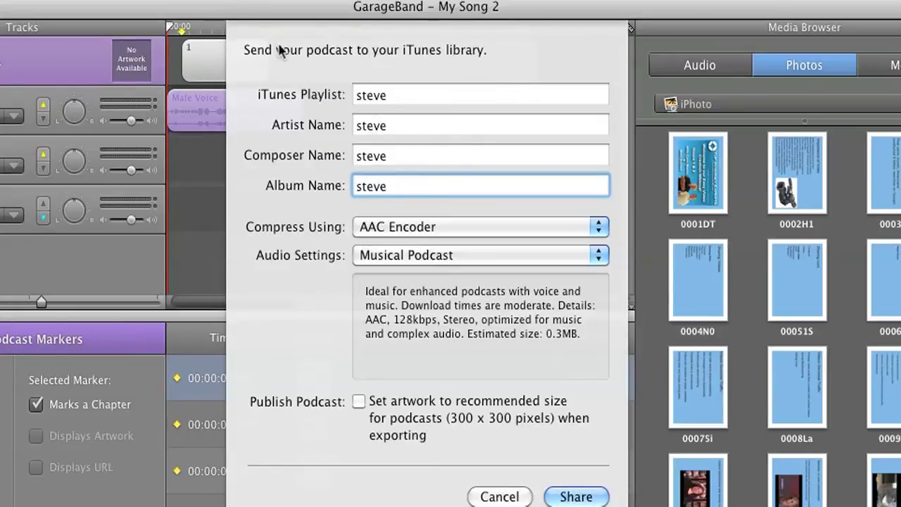
Set the iTunes export to AAC Encoder with the Musical Podcast audio preset.
{"action": "left_click", "coordinate": [561, 233]}
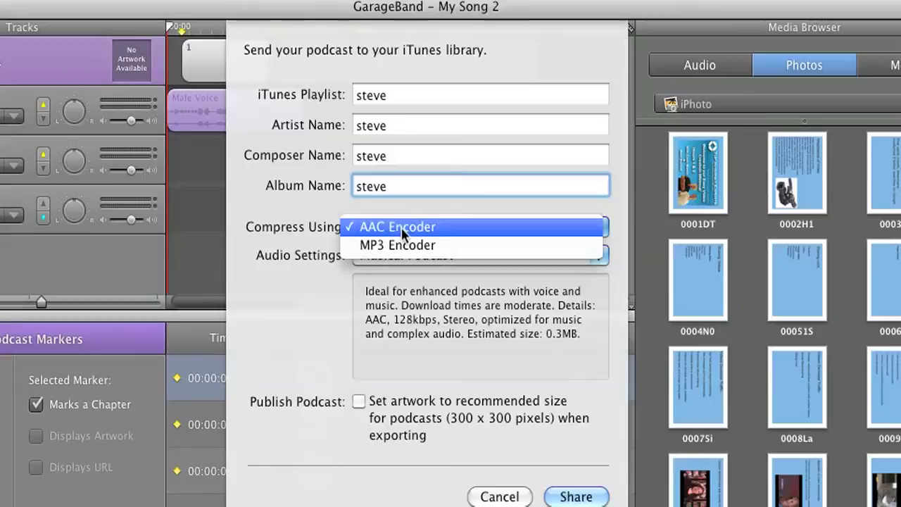
{"action": "left_click", "coordinate": [448, 229]}
{"action": "left_click", "coordinate": [530, 255]}
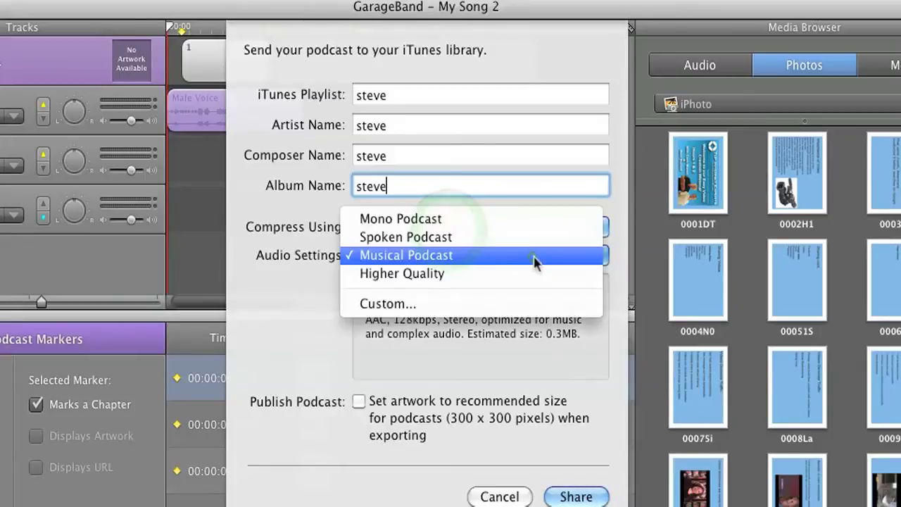
{"action": "left_click", "coordinate": [504, 238]}
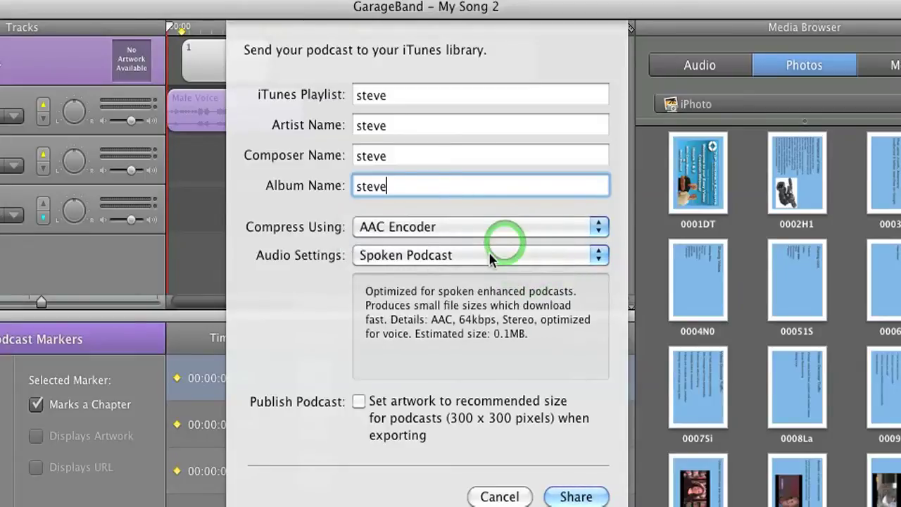
{"action": "left_click", "coordinate": [491, 255]}
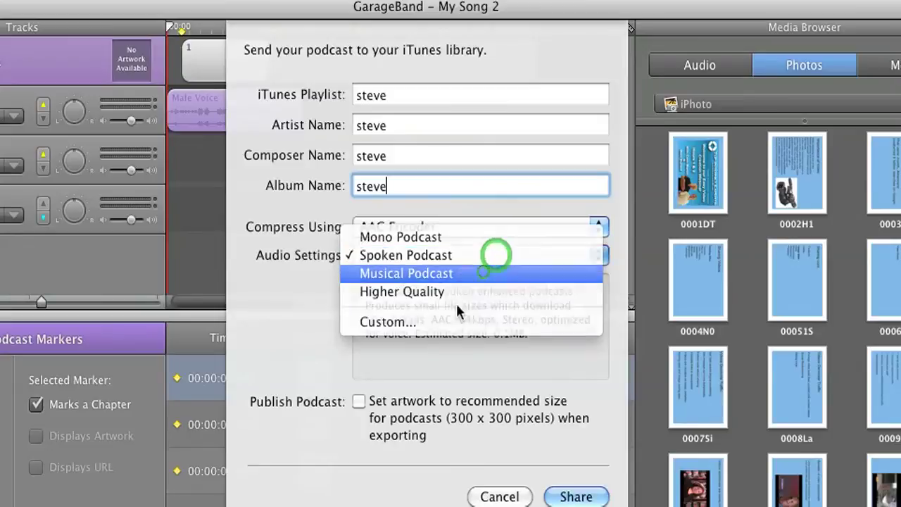
{"action": "left_click", "coordinate": [483, 271]}
Append '1' to the playlist, artist, composer and album names and share to iTunes.
{"action": "left_click", "coordinate": [432, 93]}
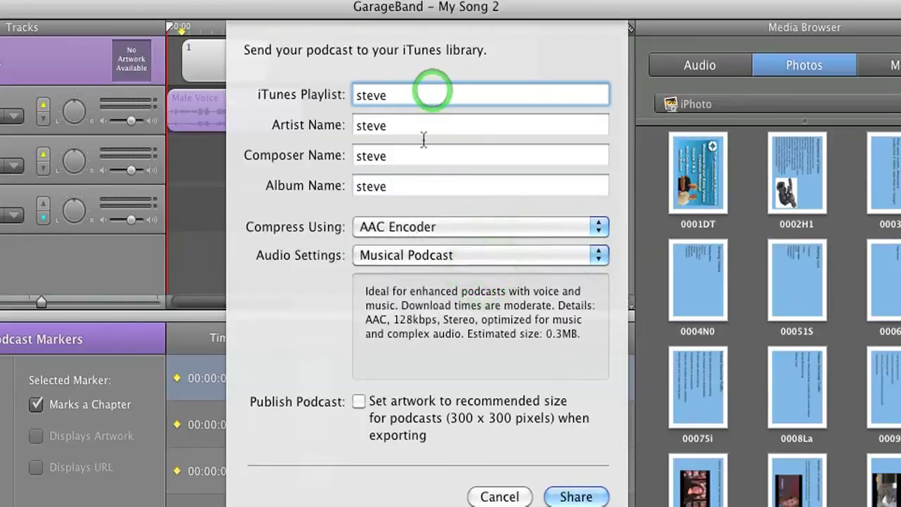
{"action": "type", "text": "1"}
{"action": "left_click", "coordinate": [413, 124]}
{"action": "type", "text": "1"}
{"action": "left_click", "coordinate": [408, 147]}
{"action": "type", "text": "1"}
{"action": "left_click", "coordinate": [418, 184]}
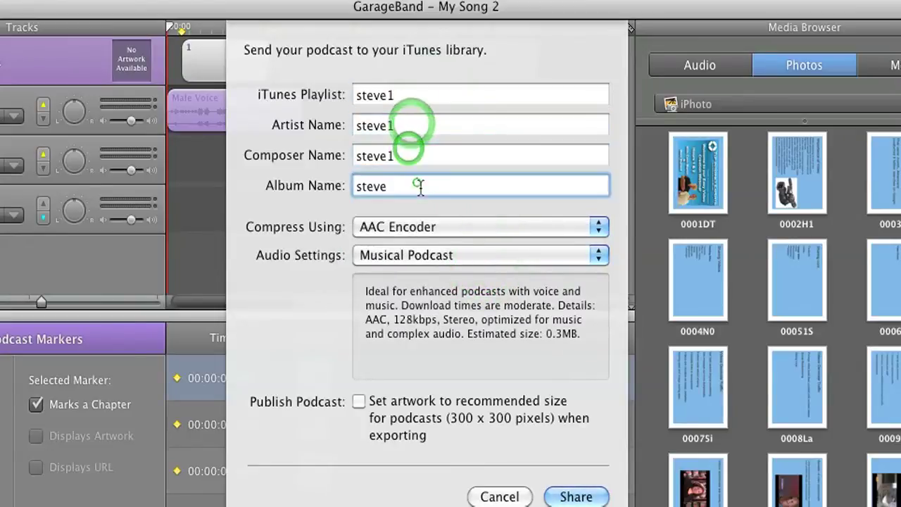
{"action": "type", "text": "1"}
{"action": "left_click", "coordinate": [293, 450]}
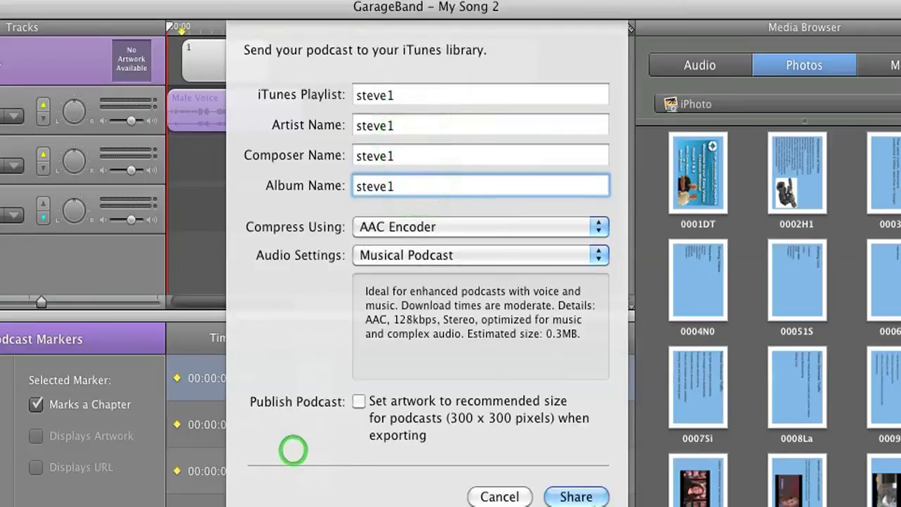
{"action": "left_click", "coordinate": [573, 498]}
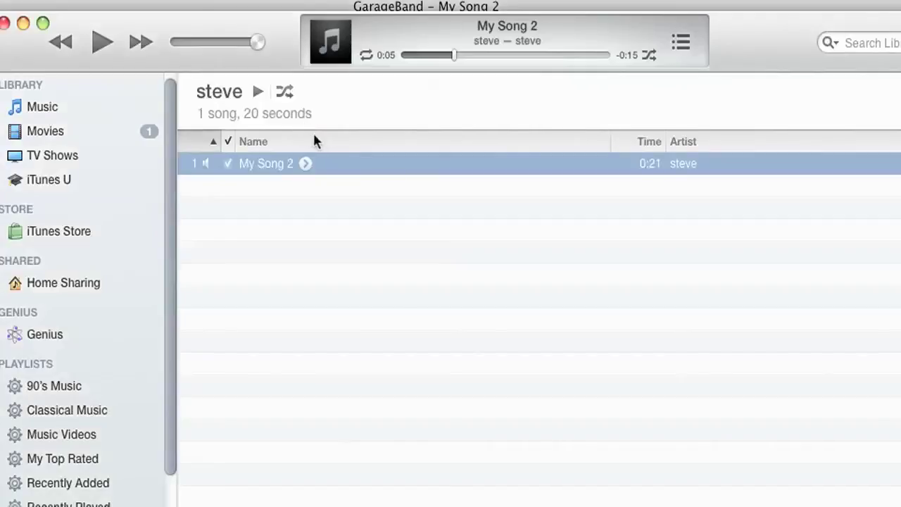
In iTunes, play My Song 2 from the new playlist and pause it at 0:06.
{"action": "left_click", "coordinate": [97, 44]}
{"action": "left_click", "coordinate": [766, 34]}
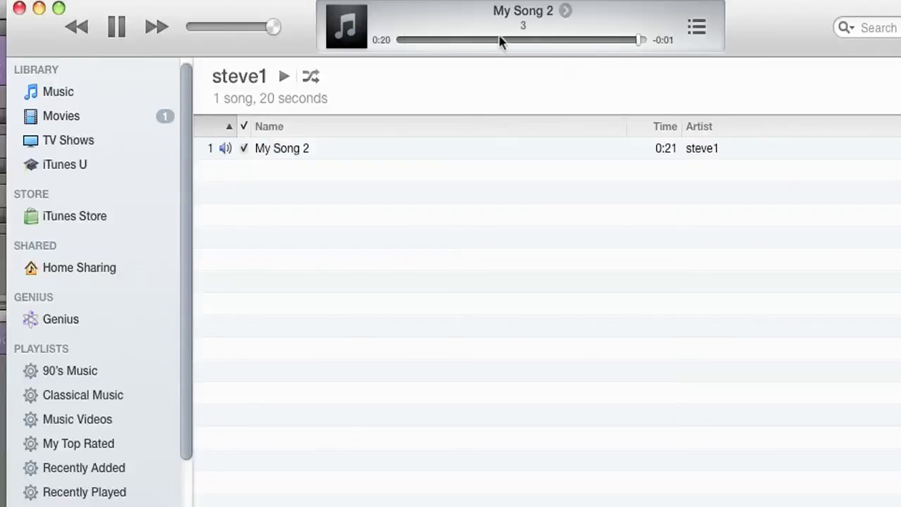
{"action": "left_click", "coordinate": [117, 27]}
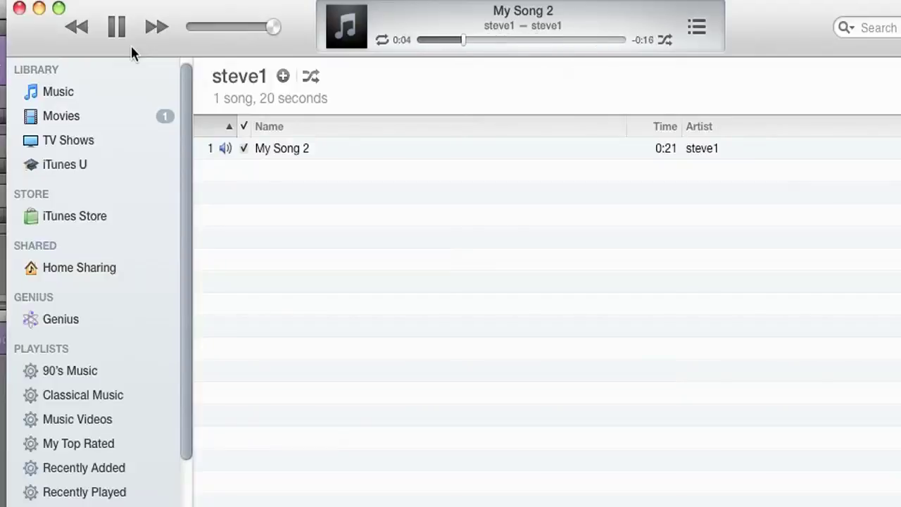
{"action": "left_click", "coordinate": [117, 26]}
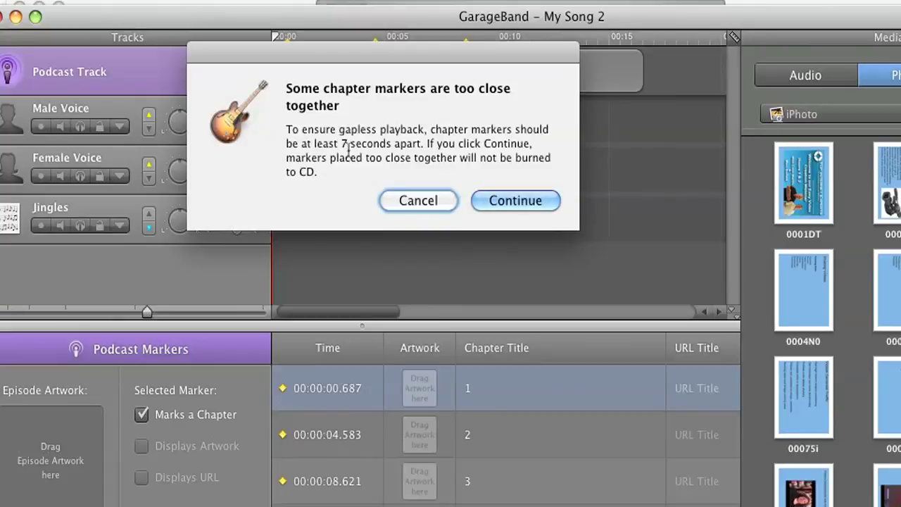
Cancel the CD burn after the warning about chapter markers under 7 seconds apart.
{"action": "left_click", "coordinate": [412, 200]}
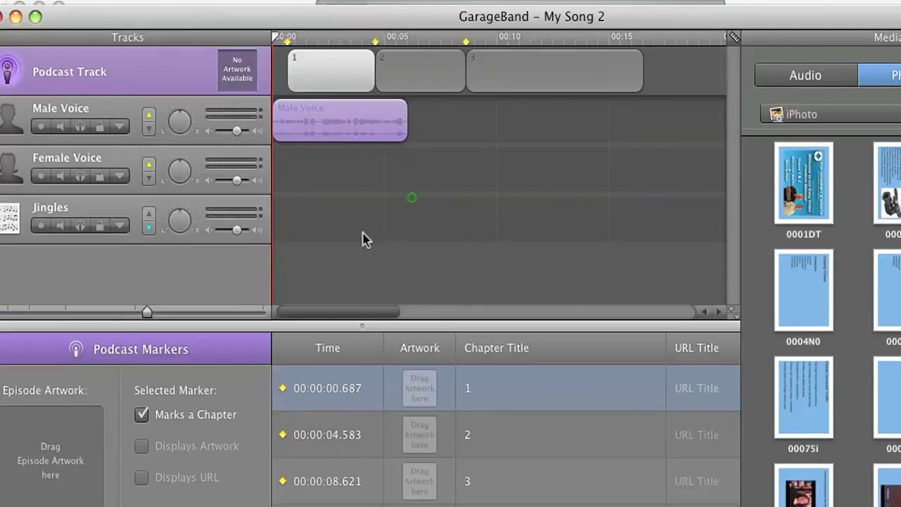